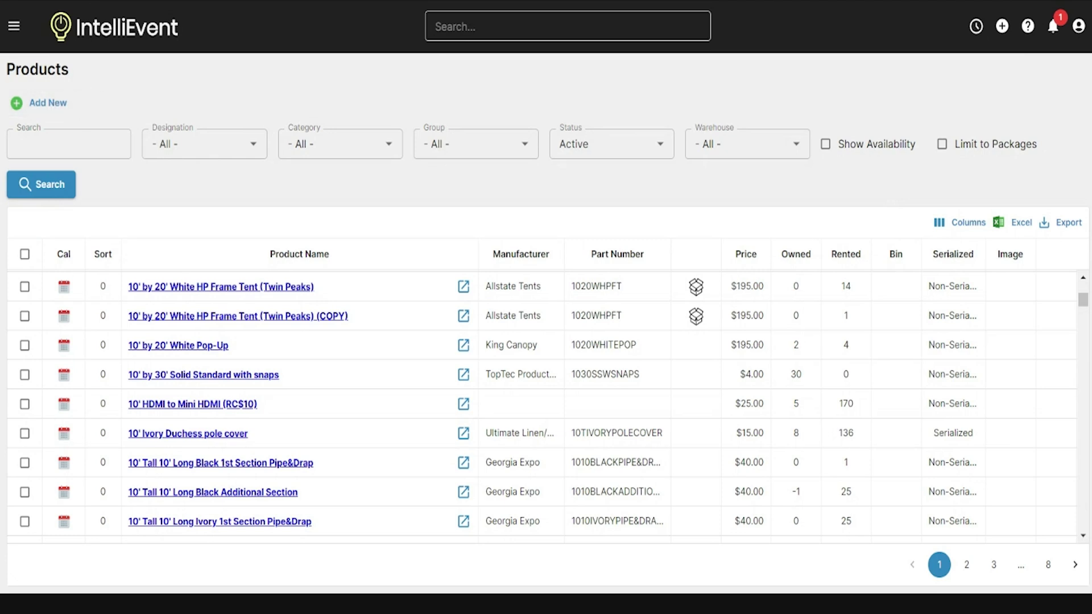
- Start a blank Product record from the Add New menu, ready to enter its name
{"action": "left_click", "coordinate": [1001, 27]}
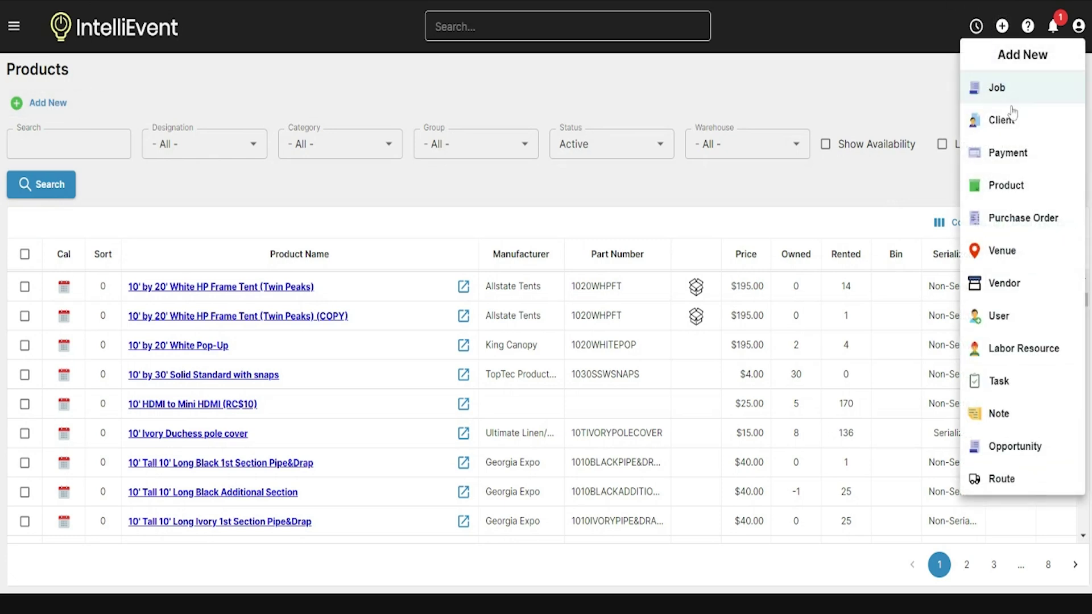
{"action": "left_click", "coordinate": [1024, 188]}
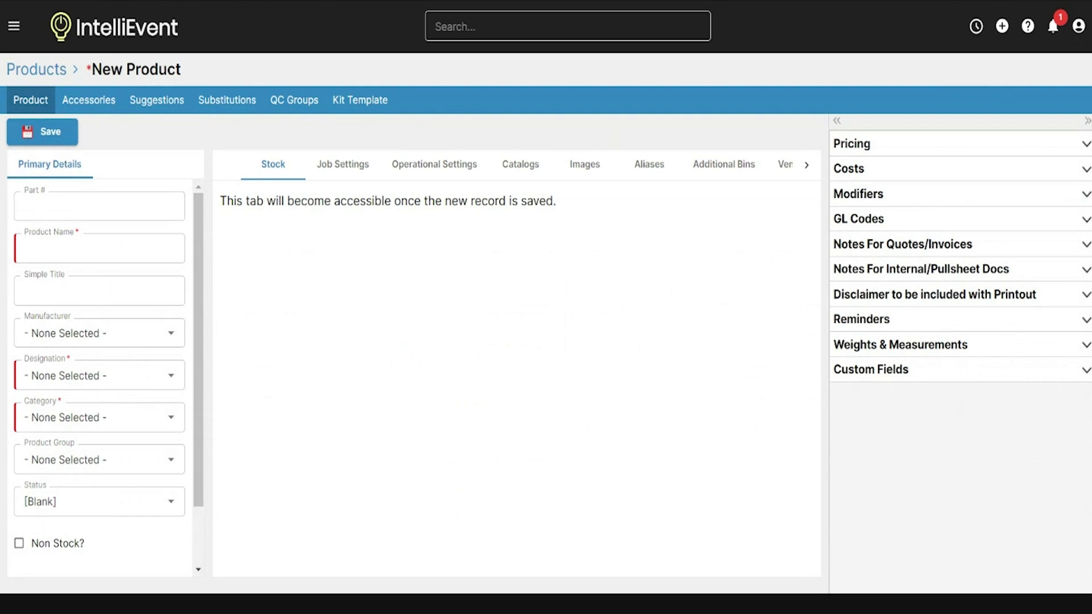
{"action": "left_click", "coordinate": [57, 251]}
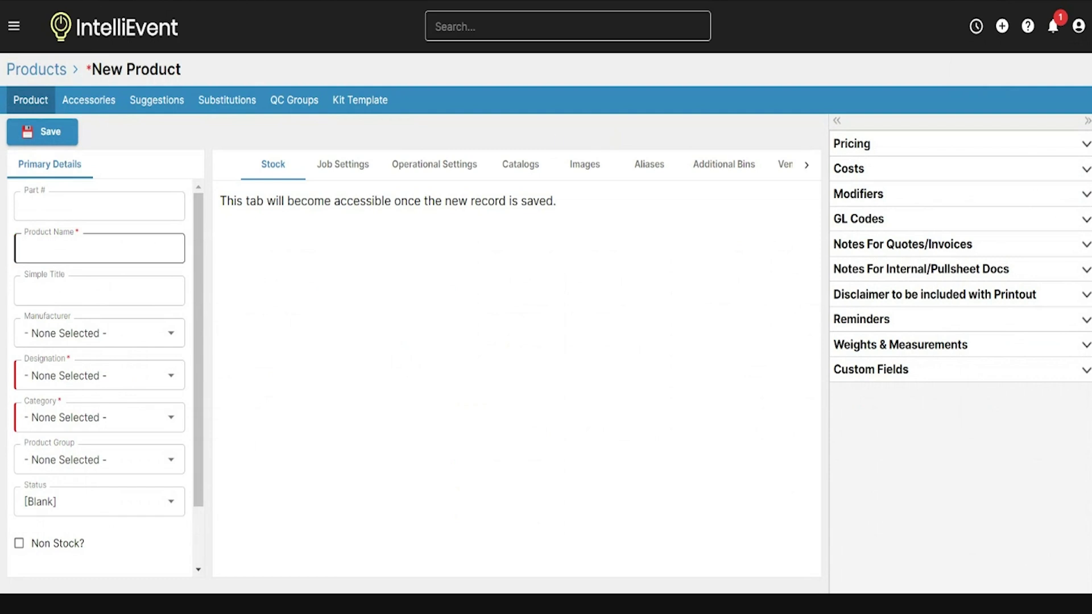
- Enter 'Wireless Mic' as both the product name and the simple title
{"action": "type", "text": "Wireless Mic"}
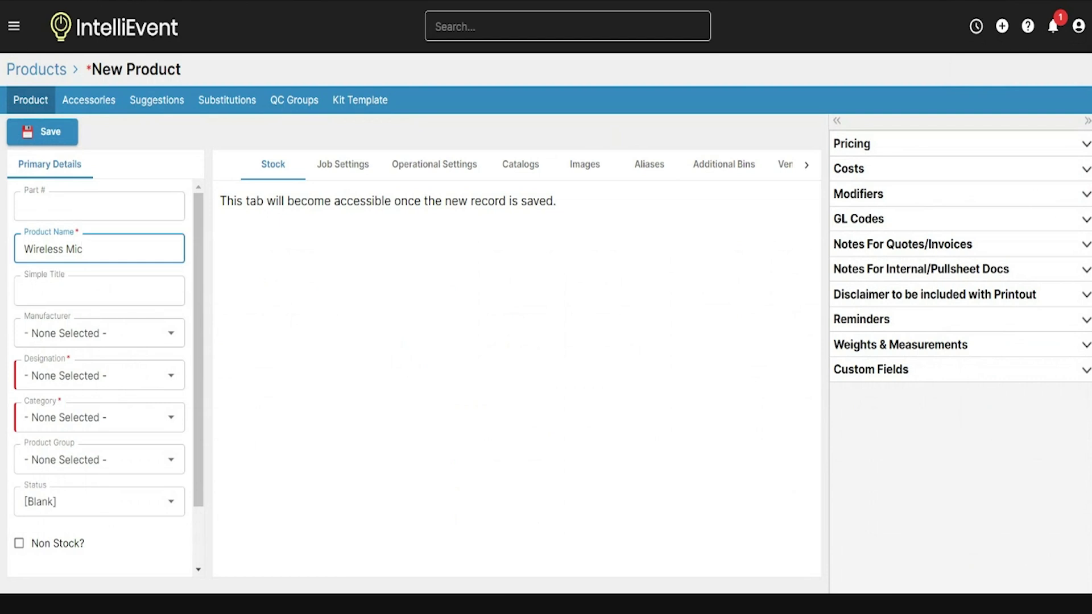
{"action": "left_click", "coordinate": [100, 282]}
{"action": "type", "text": "W"}
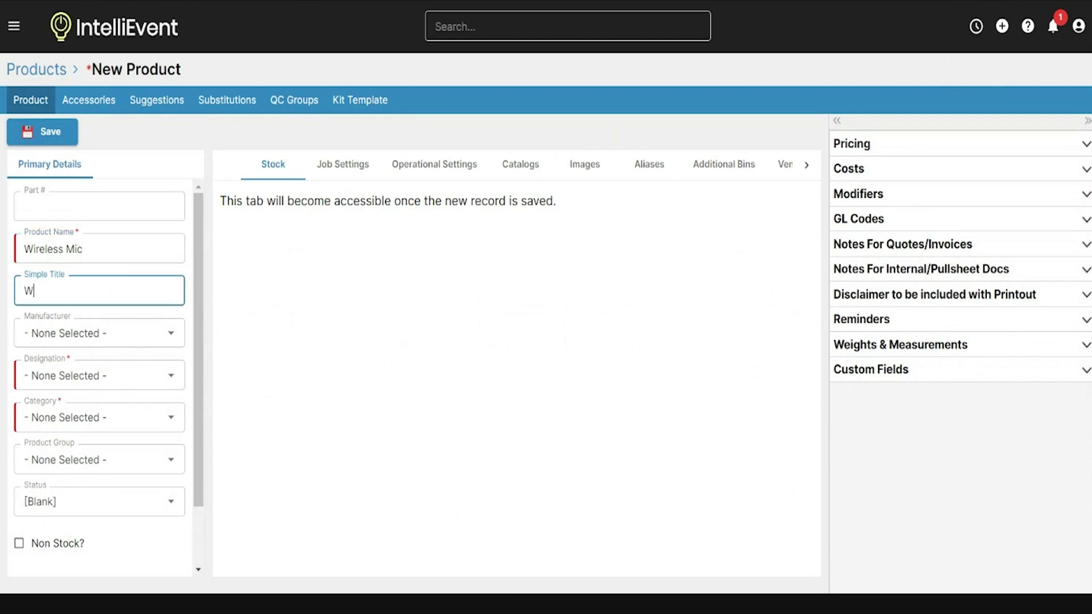
{"action": "type", "text": "ireless Mic"}
- Set designation Audio and category Wireless Mics (Audio), then save the product
{"action": "left_click", "coordinate": [88, 375]}
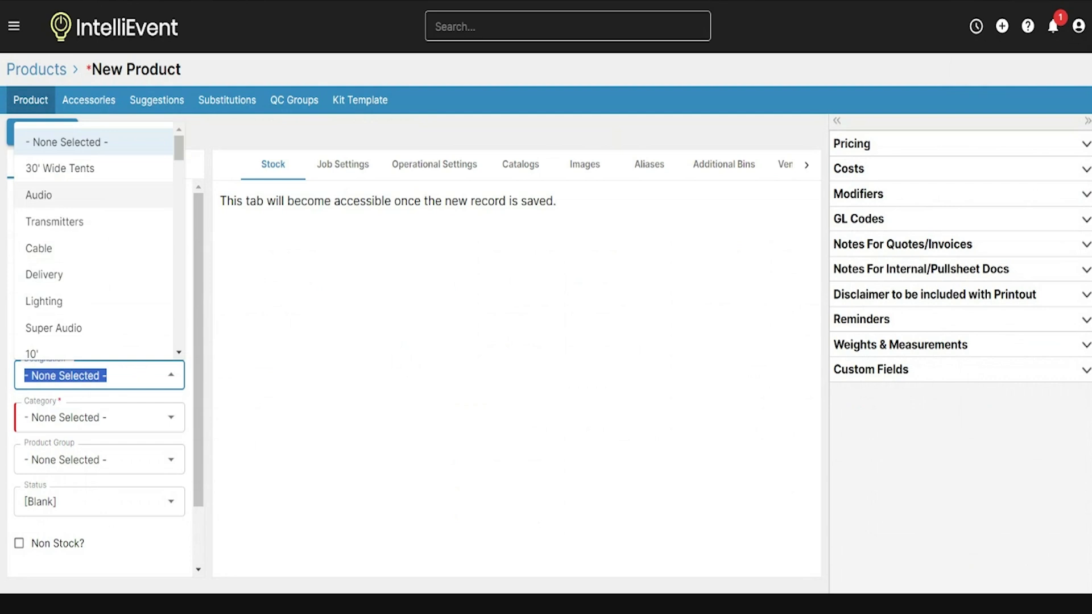
{"action": "left_click", "coordinate": [89, 203]}
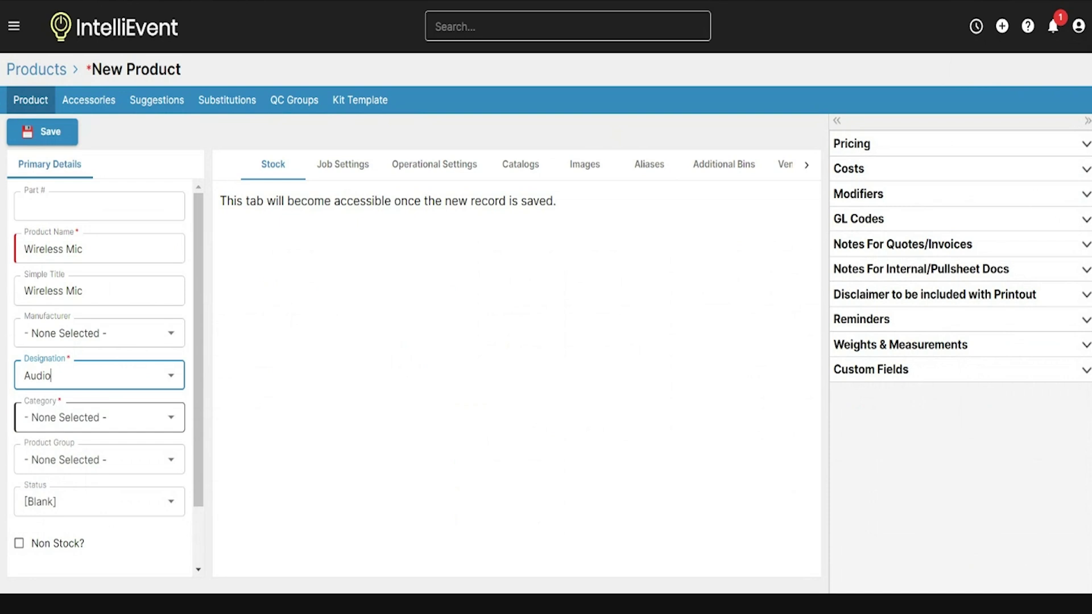
{"action": "left_click", "coordinate": [69, 417]}
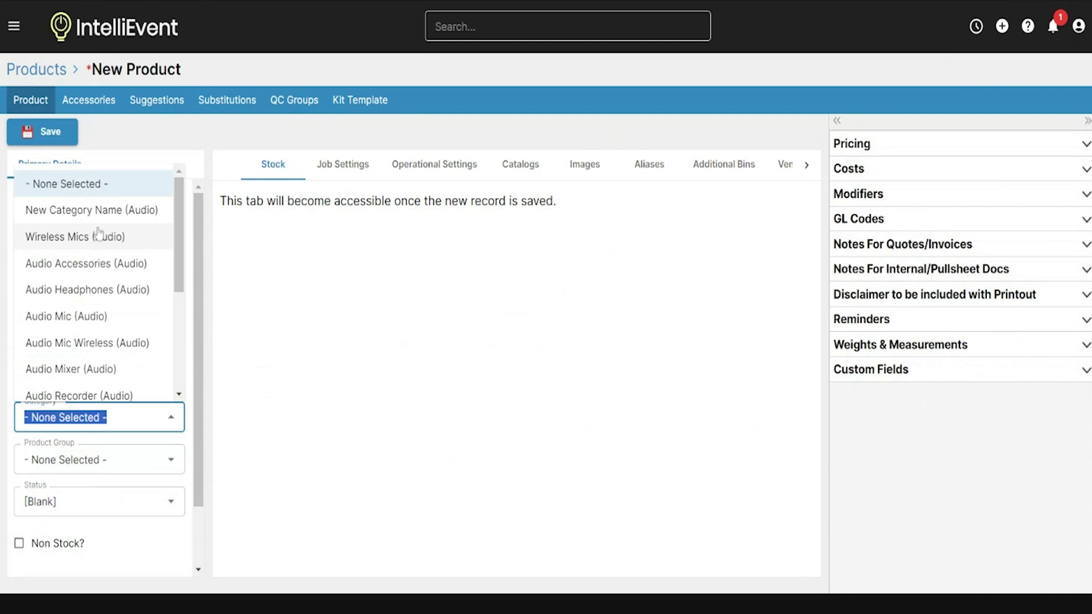
{"action": "left_click", "coordinate": [99, 236]}
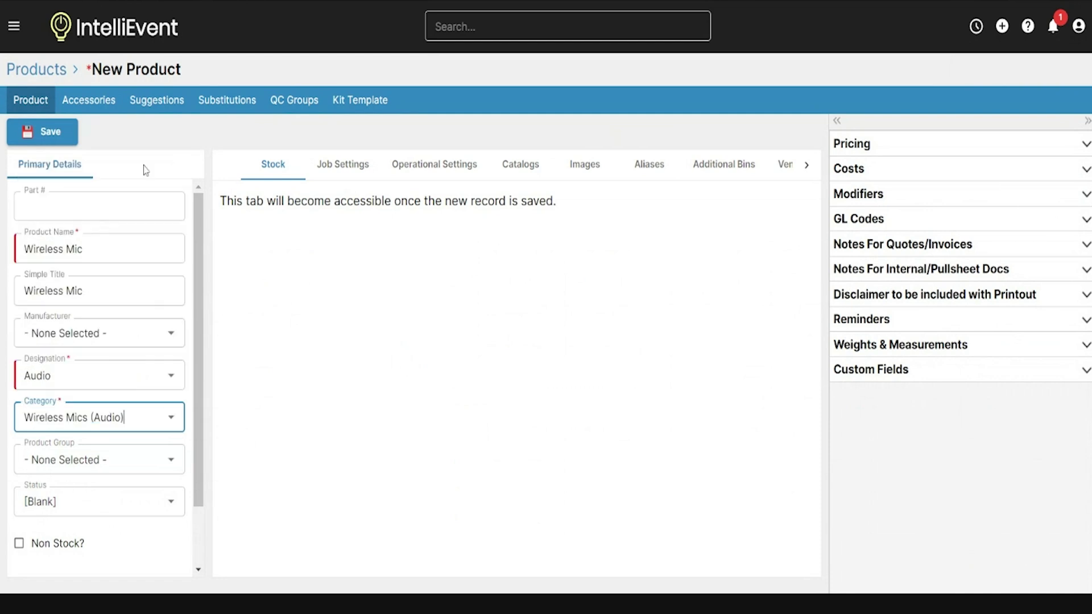
{"action": "left_click", "coordinate": [66, 137]}
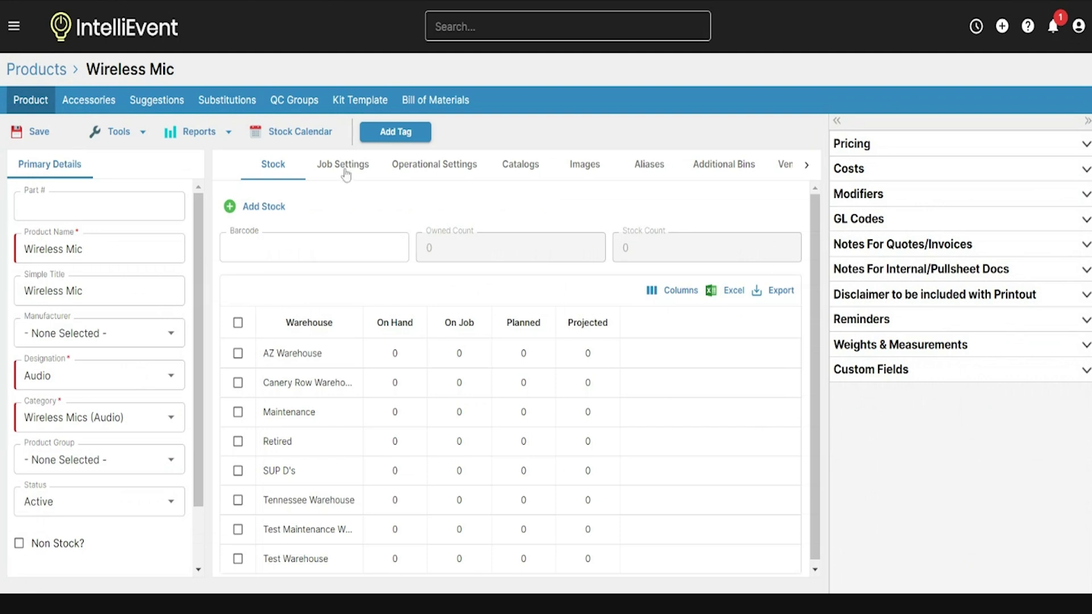
{"action": "left_click", "coordinate": [409, 183]}
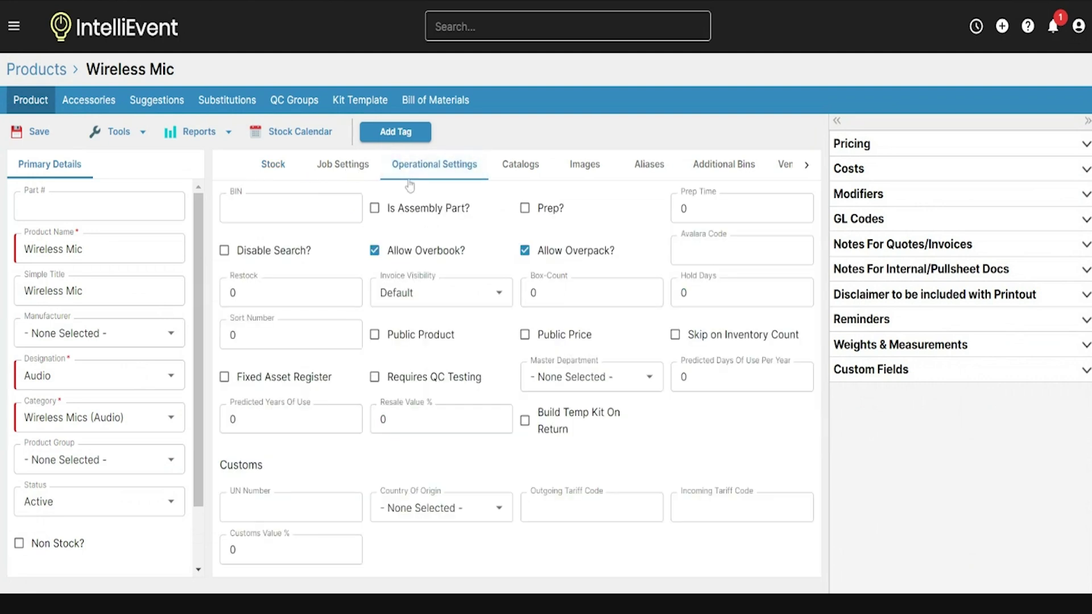
{"action": "left_click", "coordinate": [263, 175]}
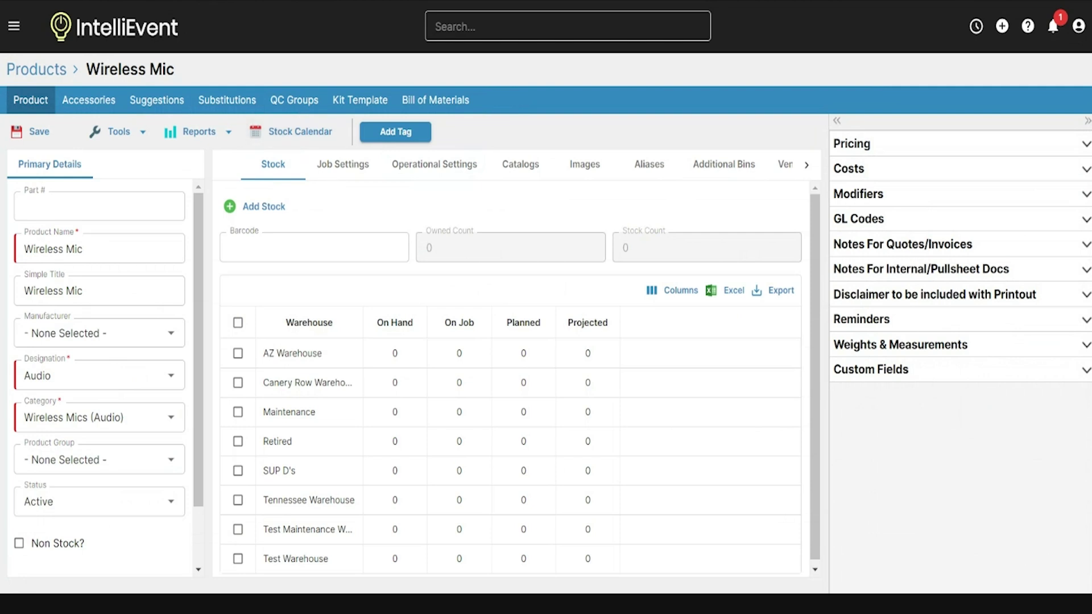
- Add a 10-unit Purchase stock entry for Wireless Mic at AZ Warehouse
{"action": "left_click", "coordinate": [285, 206]}
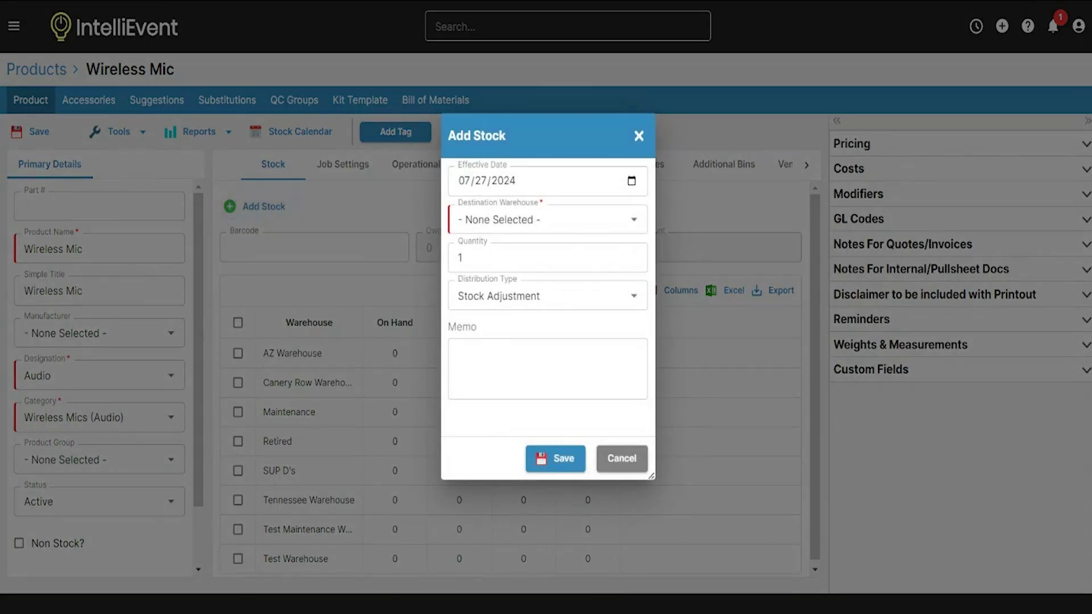
{"action": "left_click", "coordinate": [478, 178]}
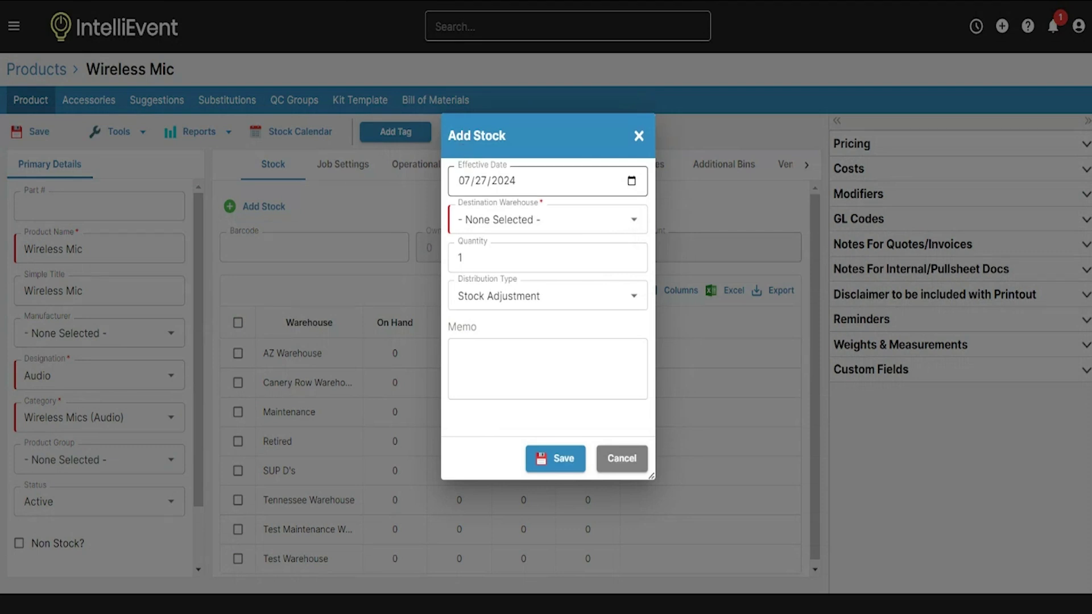
{"action": "left_click", "coordinate": [546, 220]}
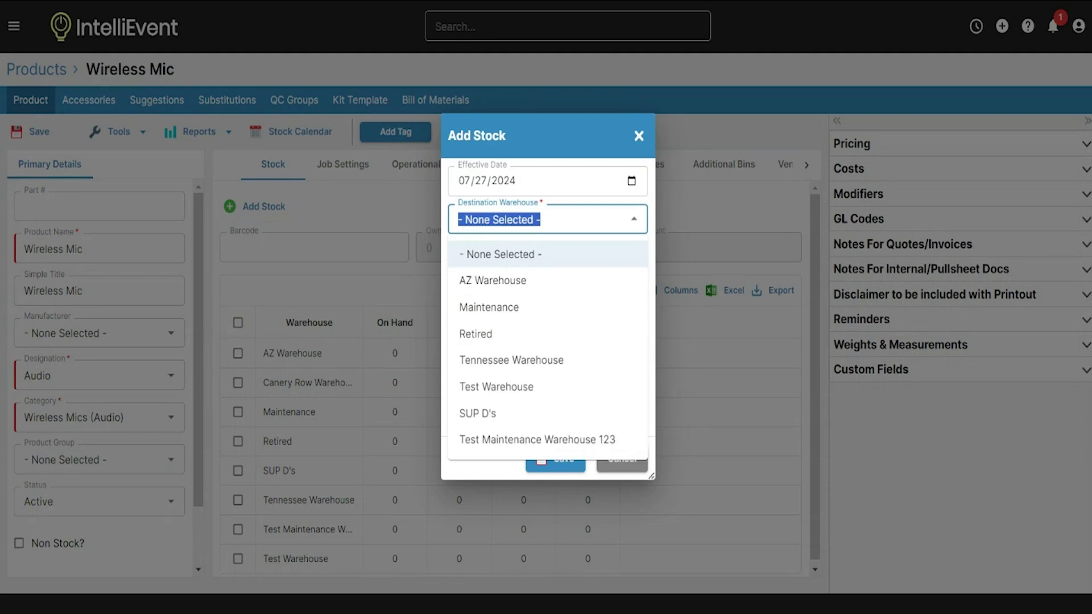
{"action": "left_click", "coordinate": [492, 287]}
{"action": "left_click", "coordinate": [462, 258]}
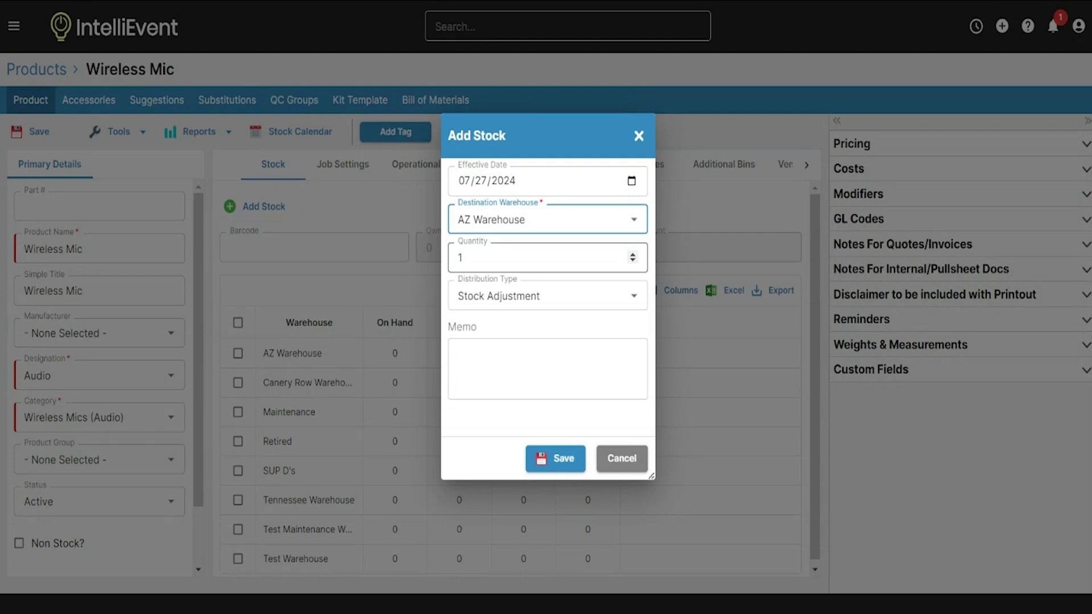
{"action": "type", "text": "0"}
{"action": "left_click", "coordinate": [495, 296]}
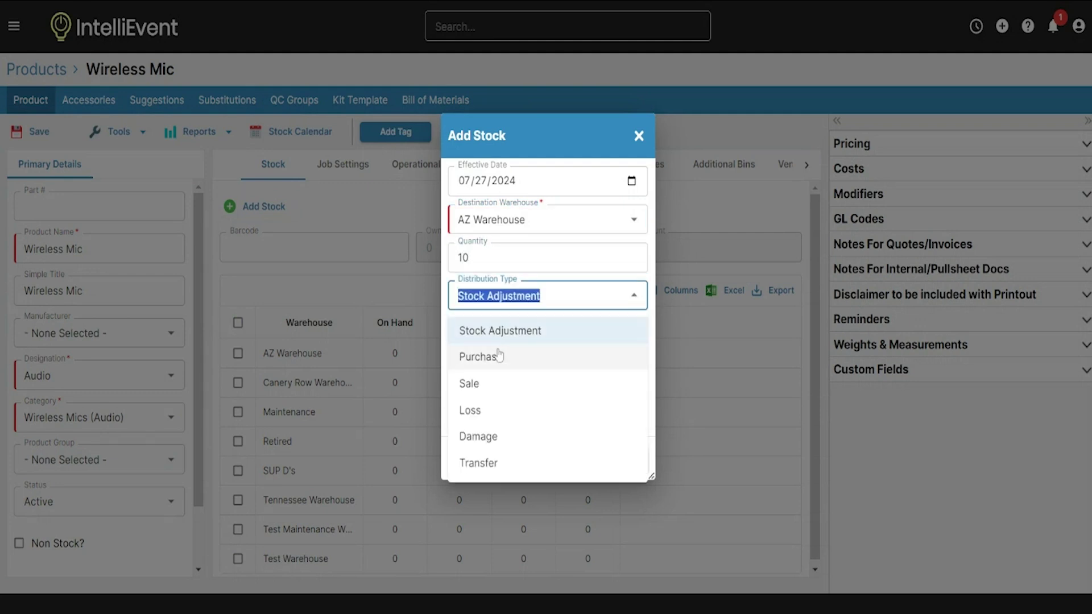
{"action": "left_click", "coordinate": [500, 359]}
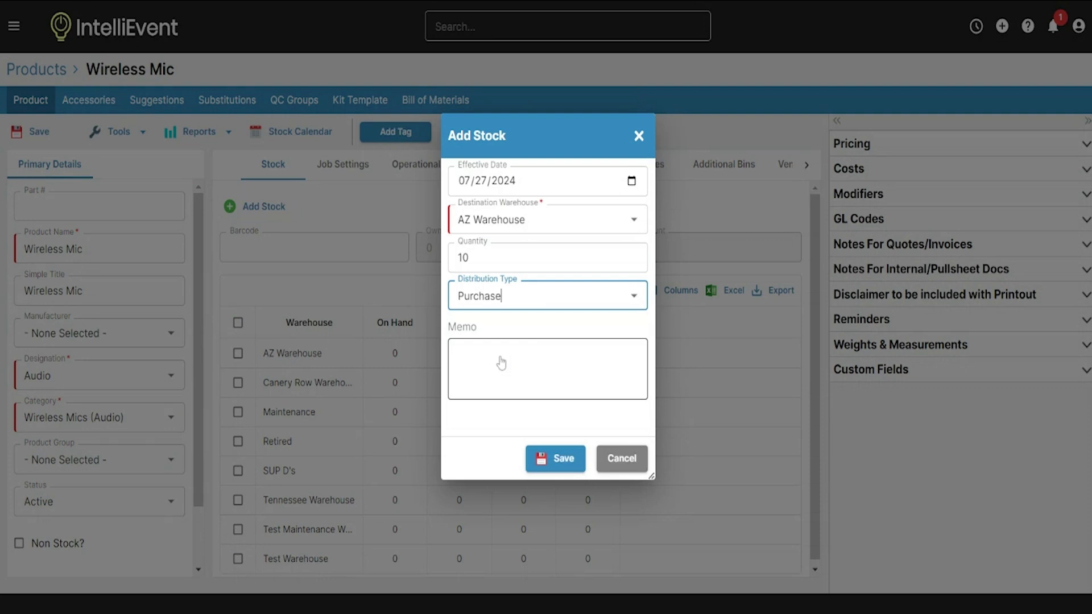
{"action": "left_click", "coordinate": [567, 460]}
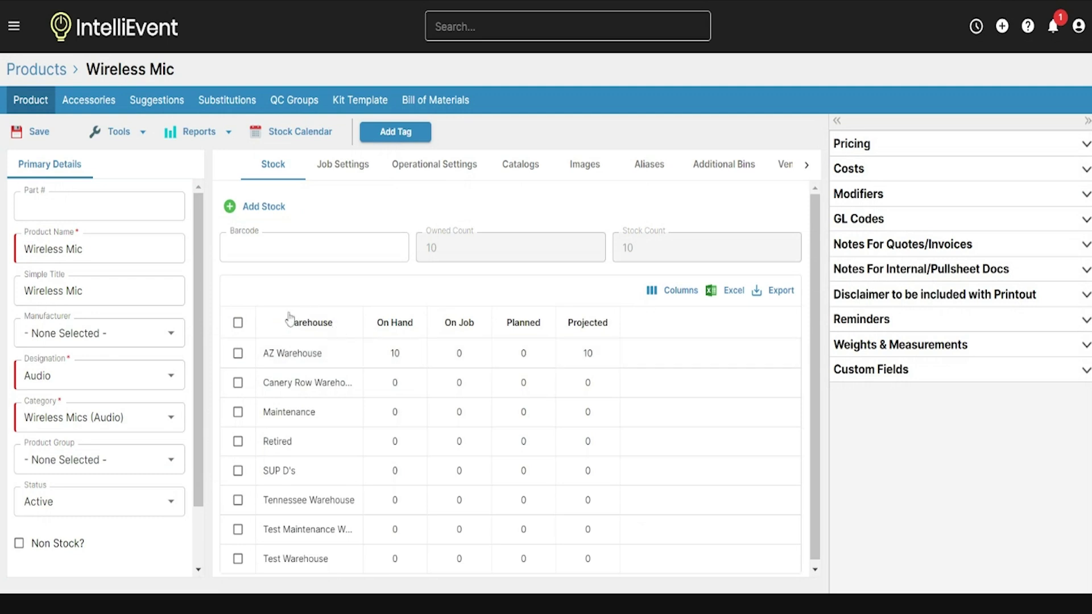
- Mark Wireless Mic as Serialized? in Primary Details and save it
{"action": "left_click_drag", "start_coordinate": [196, 326], "coordinate": [190, 410]}
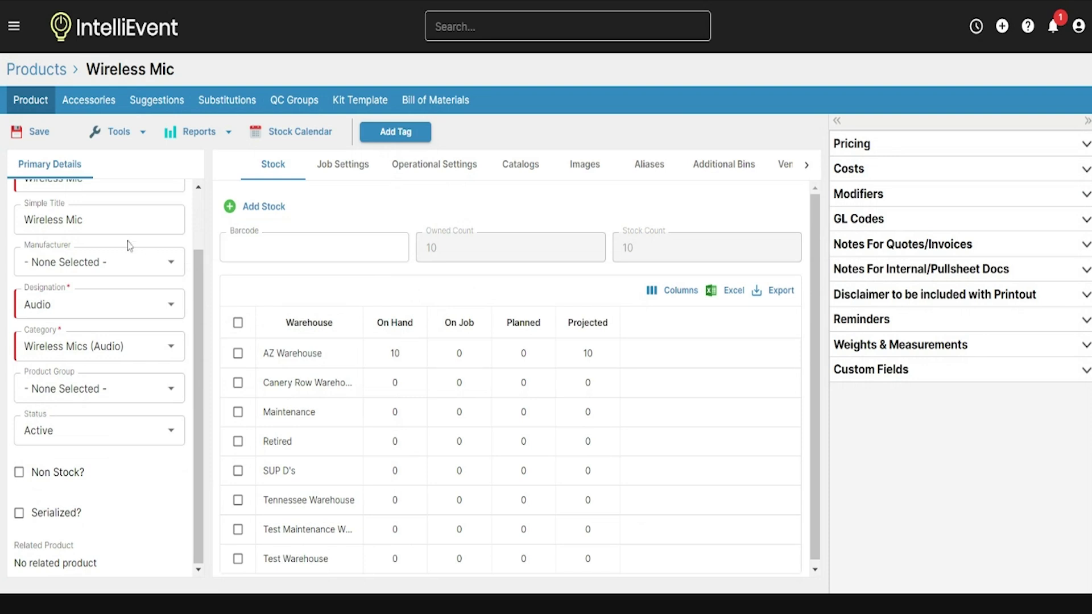
{"action": "left_click", "coordinate": [275, 284]}
{"action": "scroll", "coordinate": [100, 369], "scroll_direction": "up", "scroll_amount": 1}
{"action": "scroll", "coordinate": [99, 370], "scroll_direction": "down", "scroll_amount": 1}
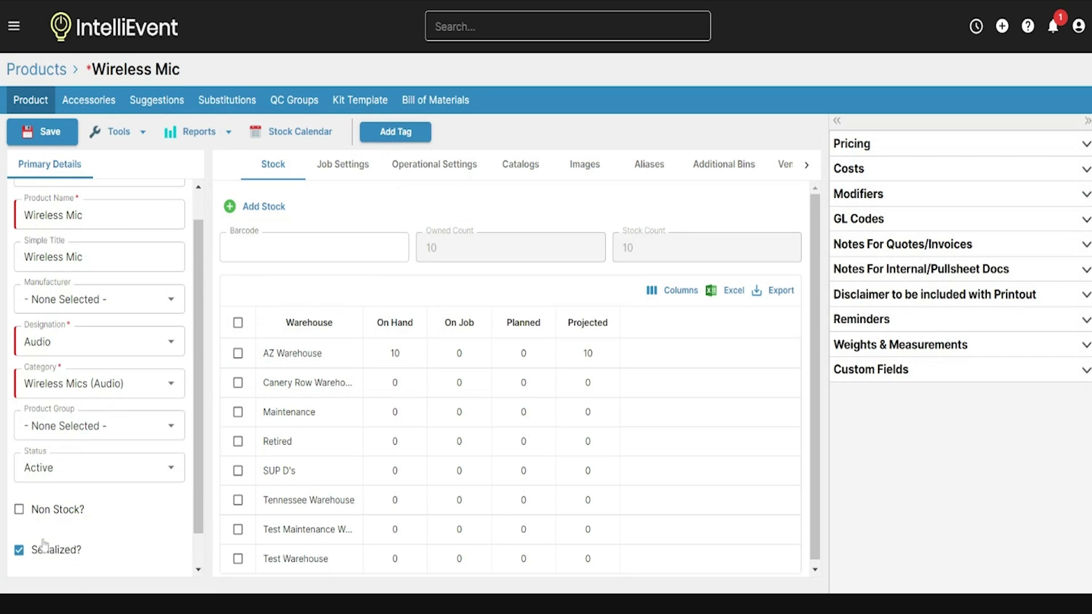
{"action": "left_click", "coordinate": [69, 136]}
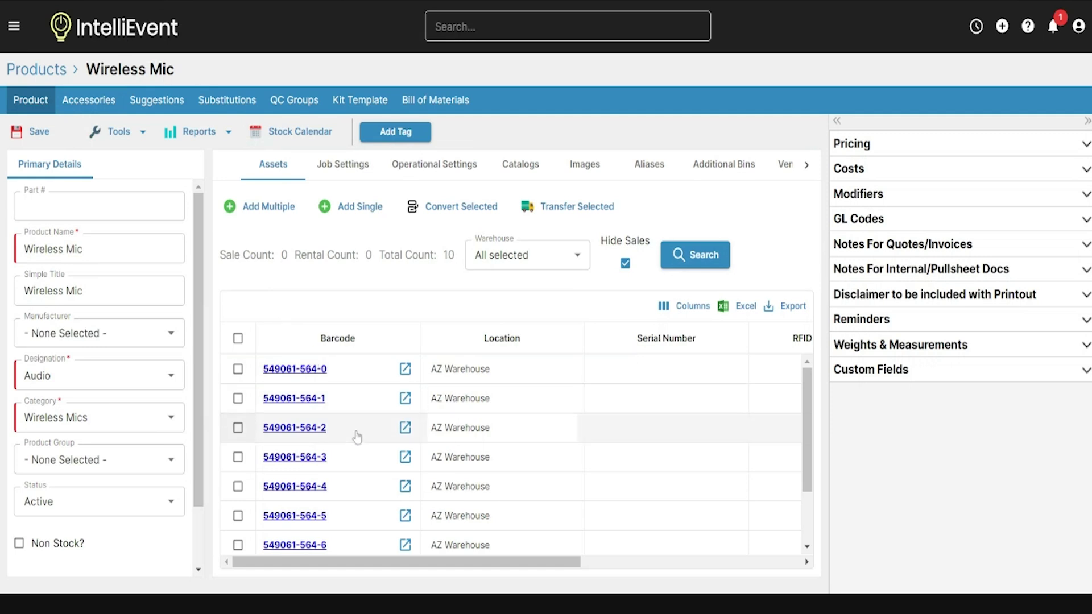
- Scroll through the Wireless Mic assets list showing the 10 barcoded units at AZ Warehouse
{"action": "scroll", "coordinate": [357, 435], "scroll_direction": "down", "scroll_amount": 3}
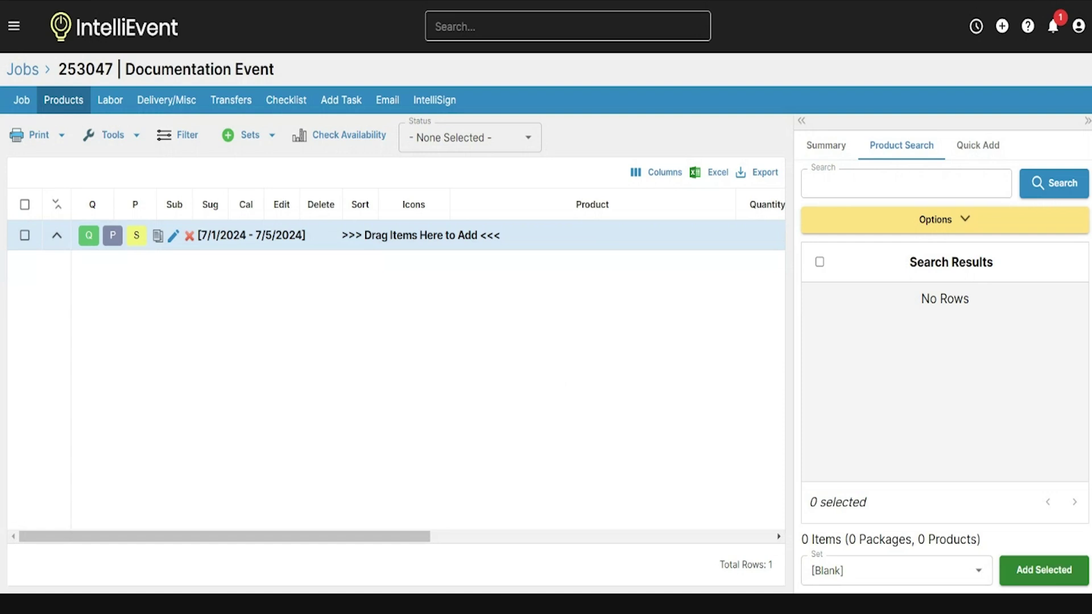
- Search the job's Product Search panel for 'wireless mic'
{"action": "left_click", "coordinate": [906, 184]}
{"action": "type", "text": "wireless mic"}
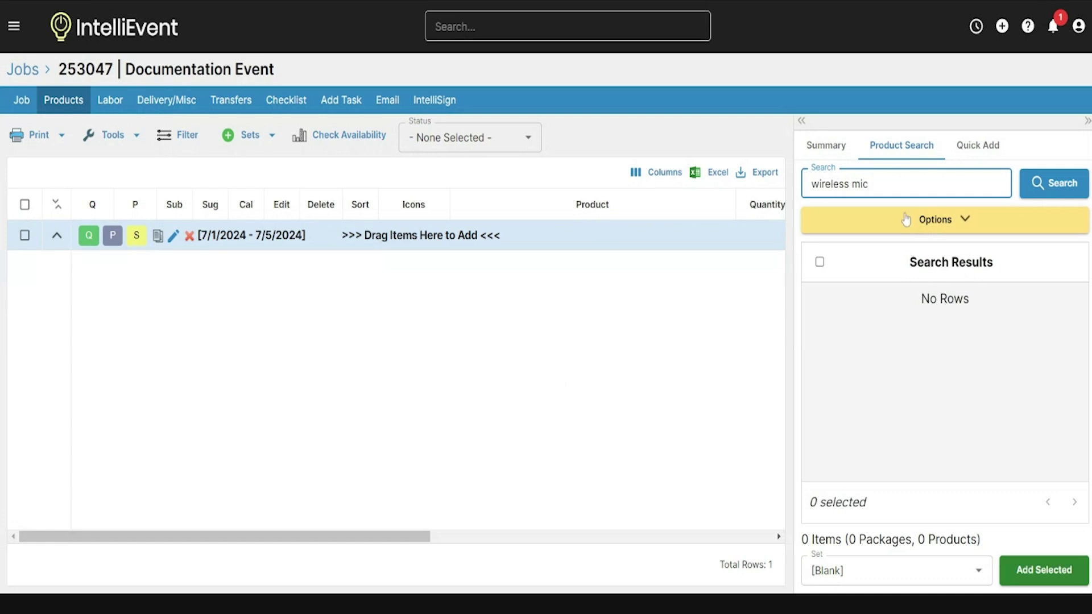
{"action": "left_click", "coordinate": [906, 217]}
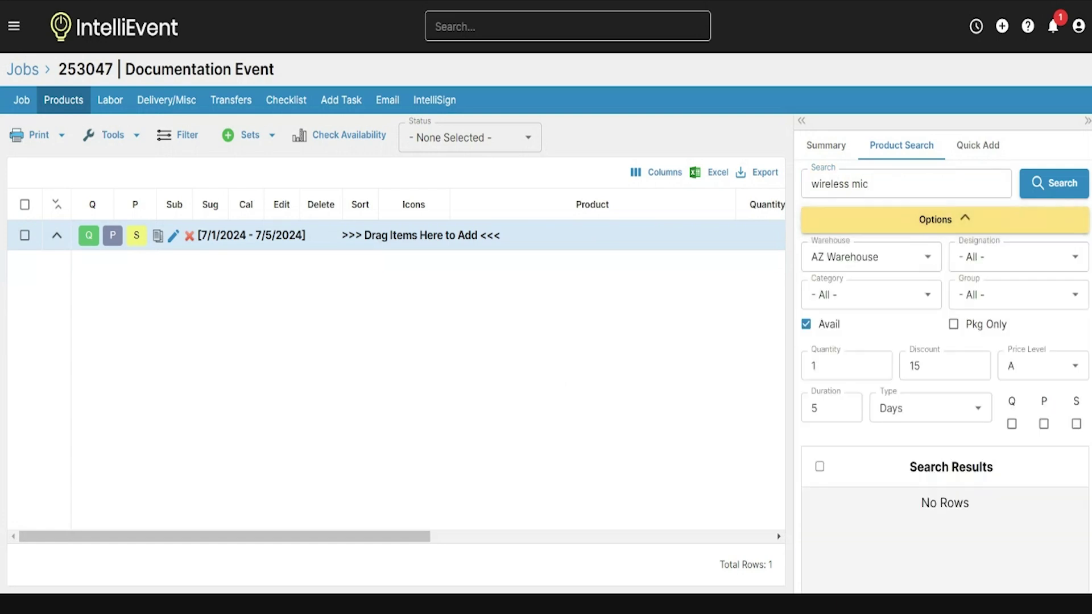
{"action": "left_click", "coordinate": [932, 229]}
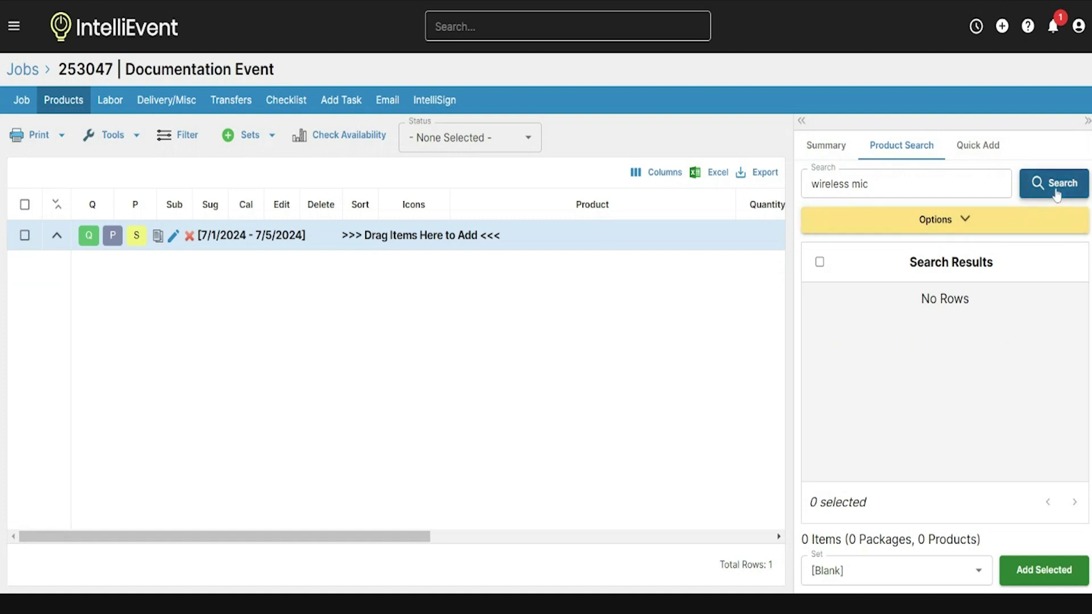
{"action": "left_click", "coordinate": [1056, 194]}
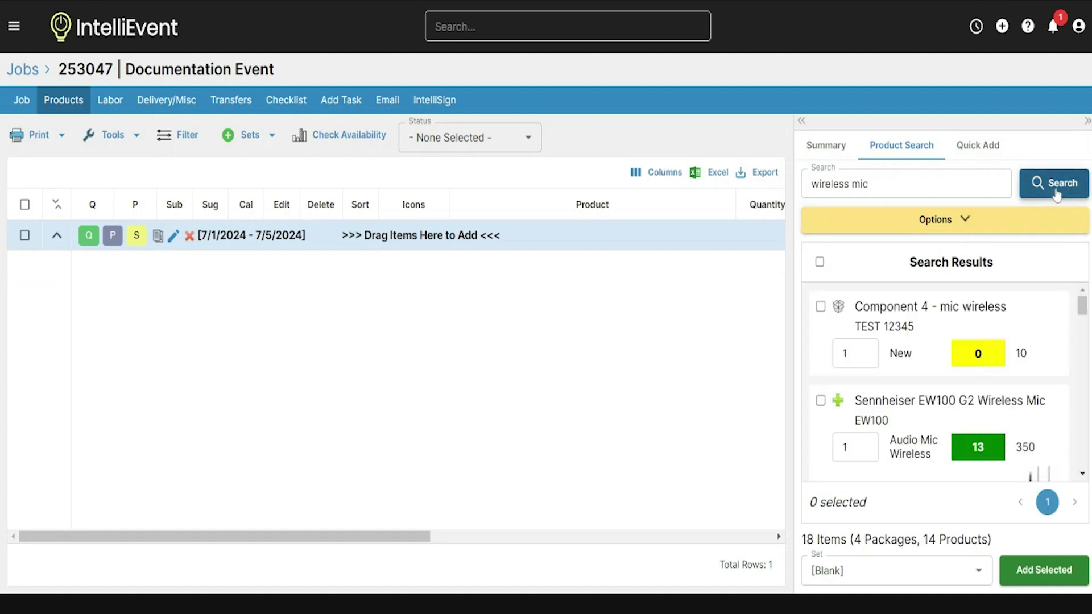
{"action": "scroll", "coordinate": [994, 398], "scroll_direction": "down", "scroll_amount": 10}
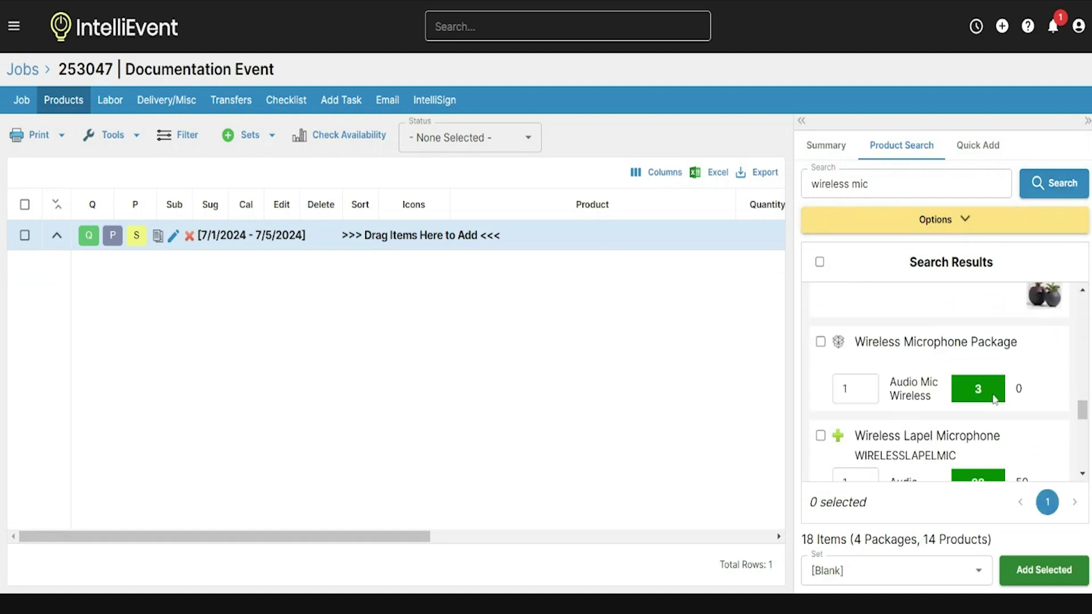
{"action": "scroll", "coordinate": [962, 336], "scroll_direction": "up", "scroll_amount": 3}
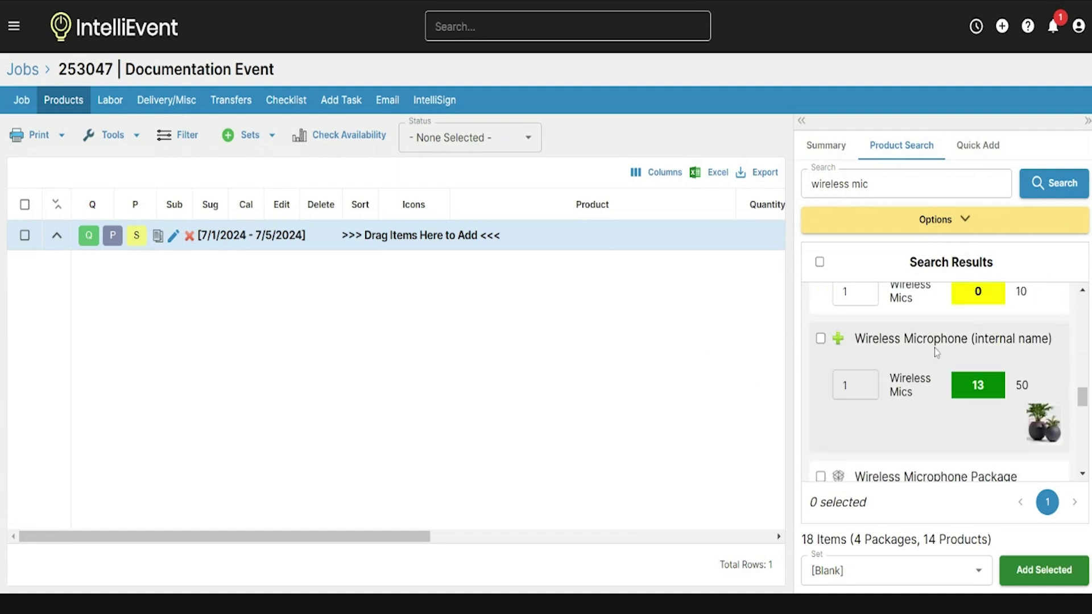
- Add one Wireless Microphone to the Documentation Event job's date set
{"action": "left_click", "coordinate": [854, 374]}
{"action": "scroll", "coordinate": [928, 372], "scroll_direction": "up", "scroll_amount": 2}
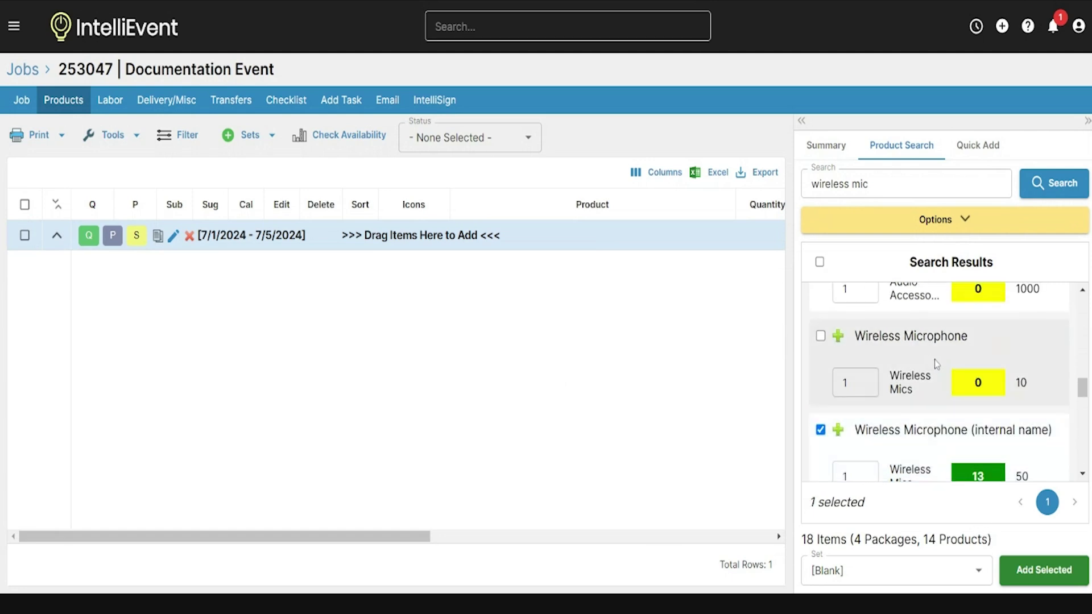
{"action": "left_click", "coordinate": [934, 360]}
{"action": "left_click_drag", "start_coordinate": [603, 245], "coordinate": [603, 245]}
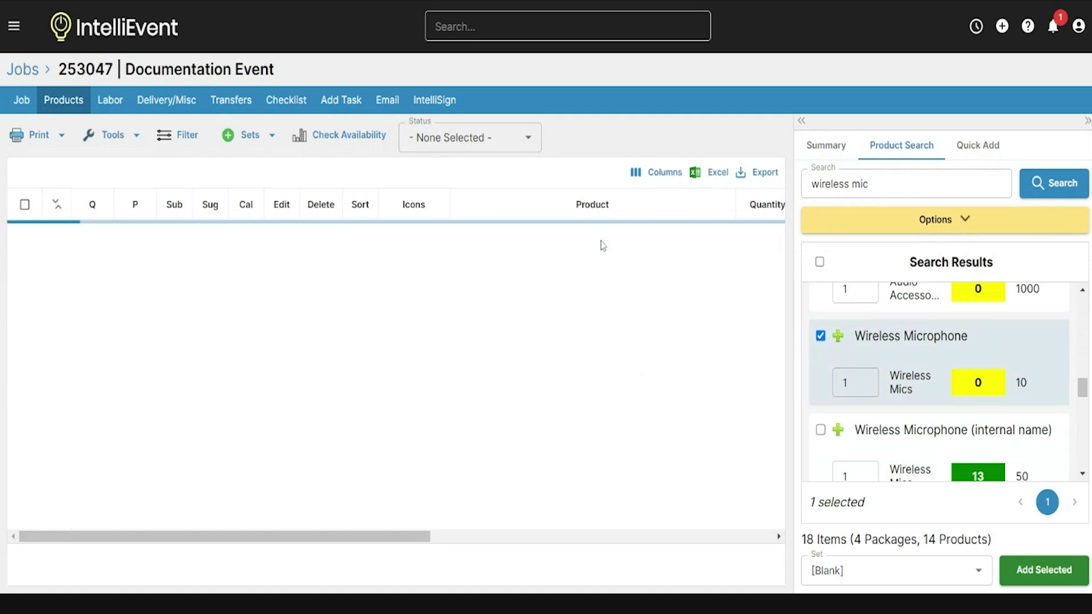
{"action": "left_click", "coordinate": [974, 148]}
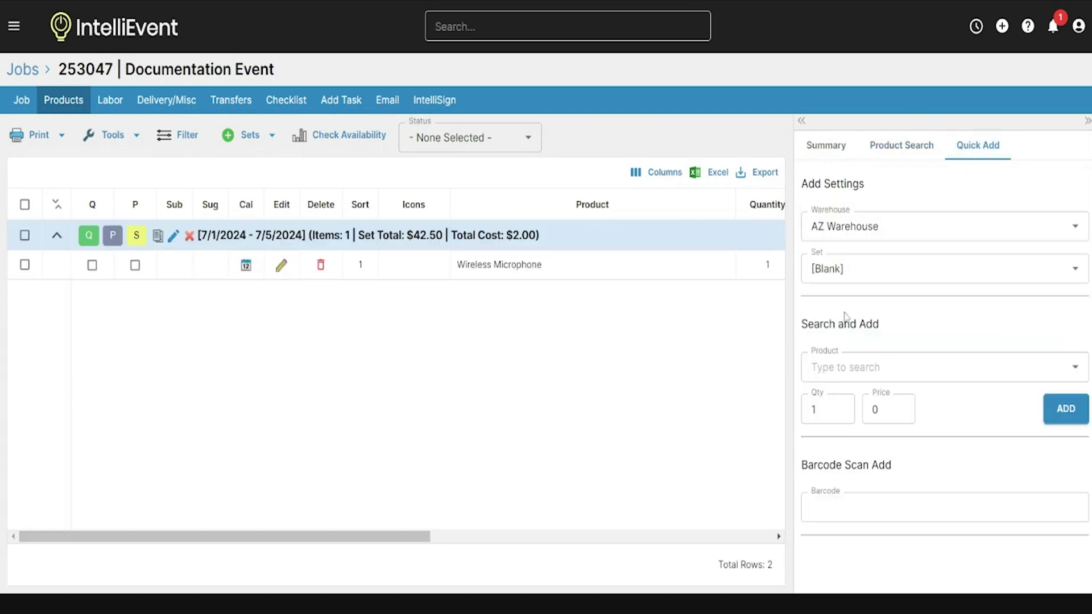
- Quick-add the new Wireless Mic product to the job as a second item
{"action": "left_click", "coordinate": [910, 367]}
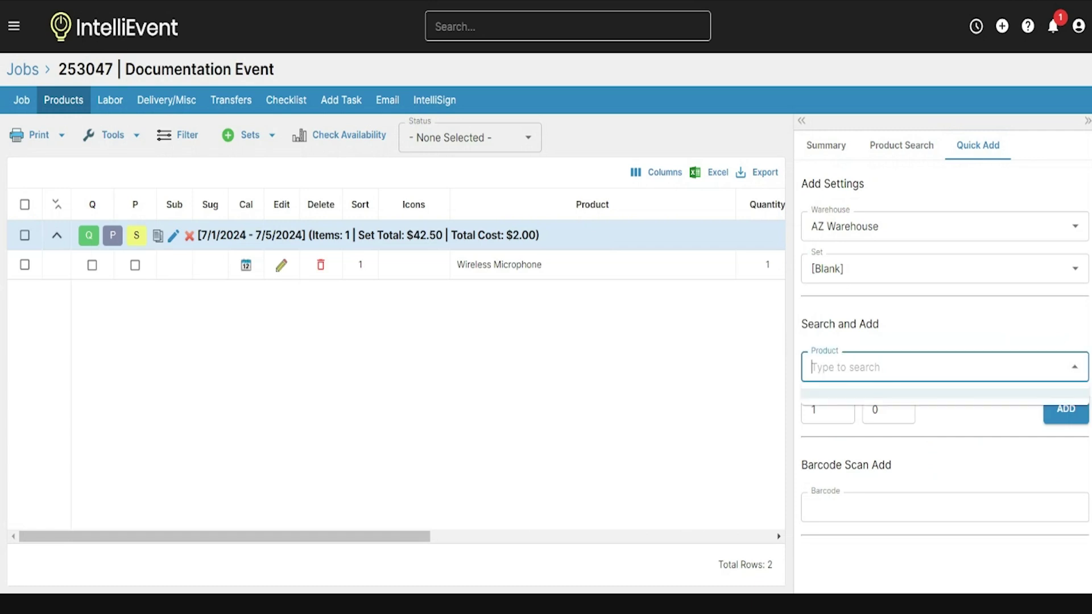
{"action": "type", "text": "wireless mic"}
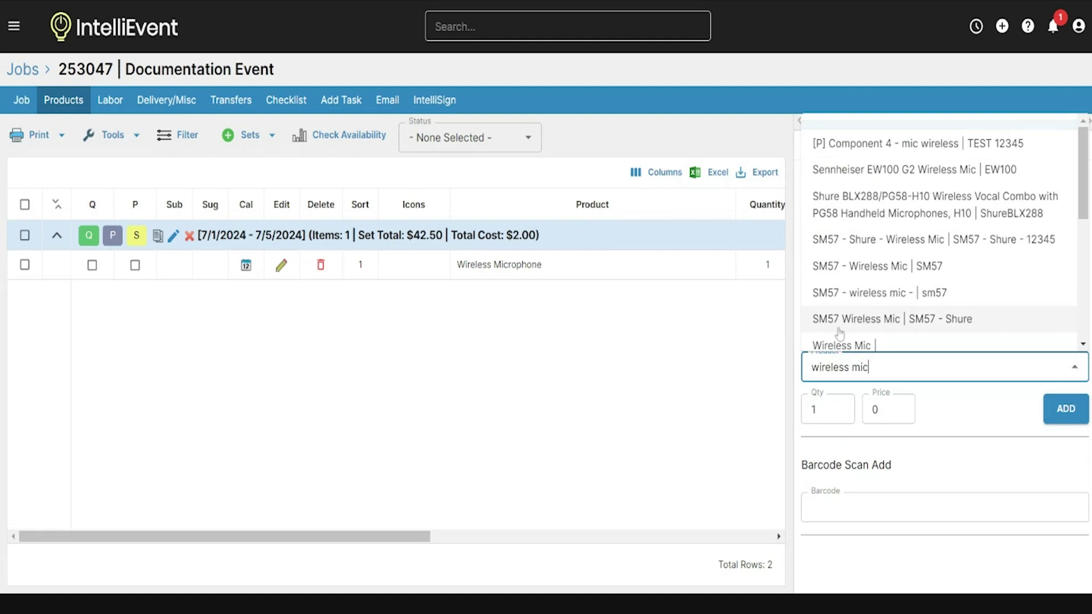
{"action": "left_click", "coordinate": [873, 343]}
{"action": "left_click", "coordinate": [1056, 424]}
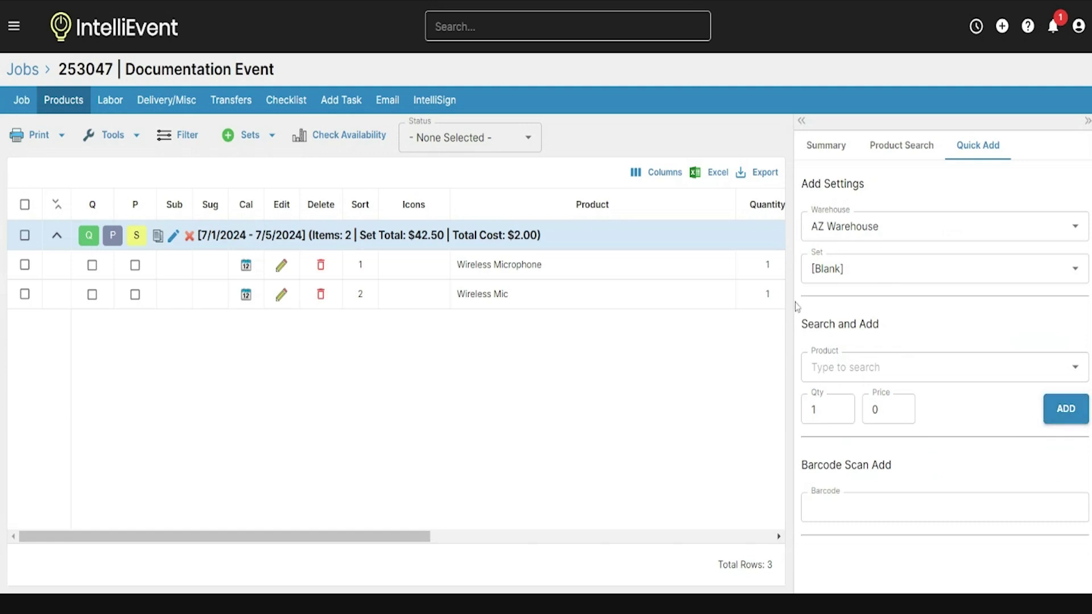
{"action": "left_click", "coordinate": [1029, 28]}
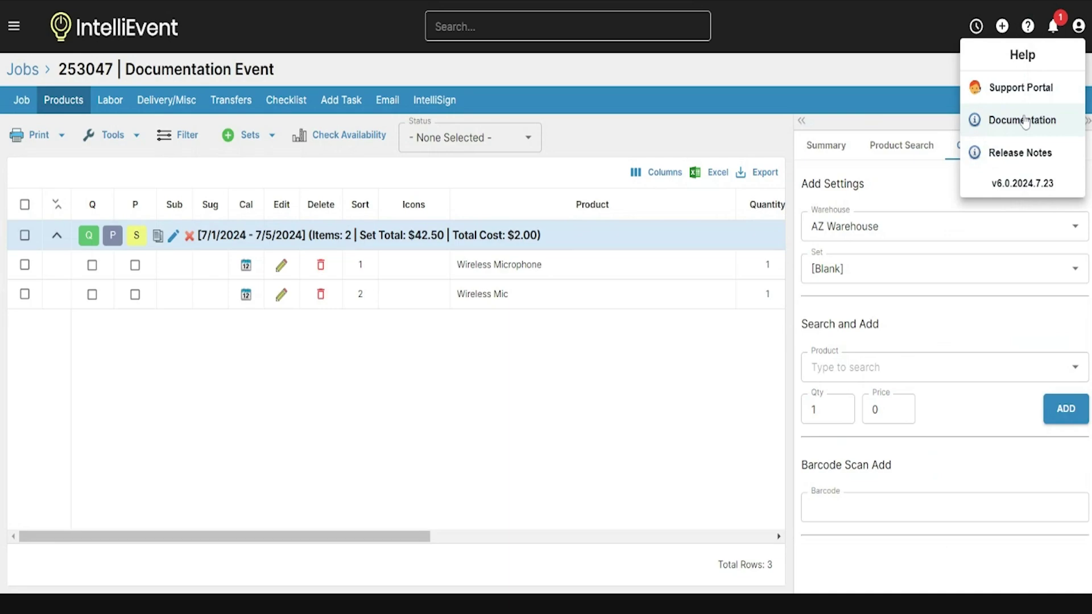